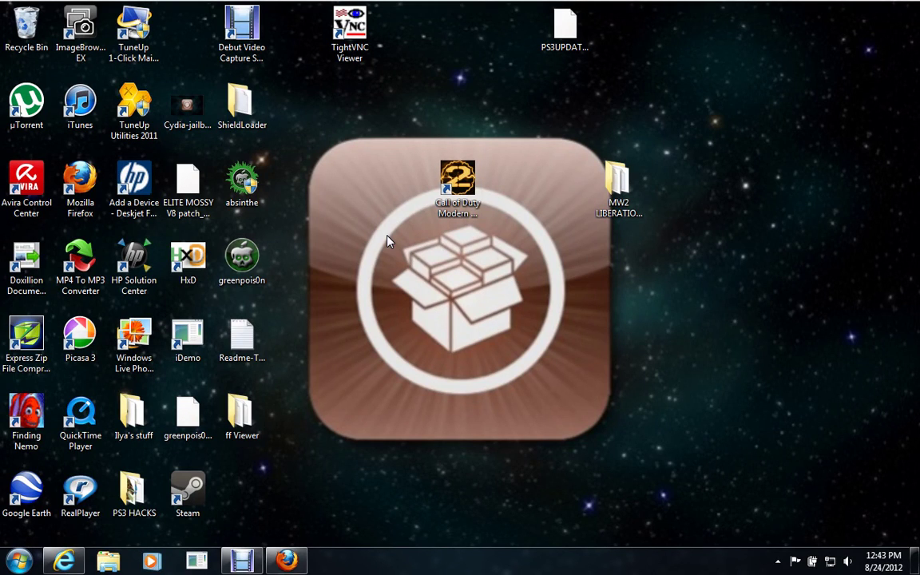
- Clear the desktop icon selection, then open getfirebug.com from the FIREBUG search results
drag(369, 266, 558, 337)
drag(462, 206, 380, 356)
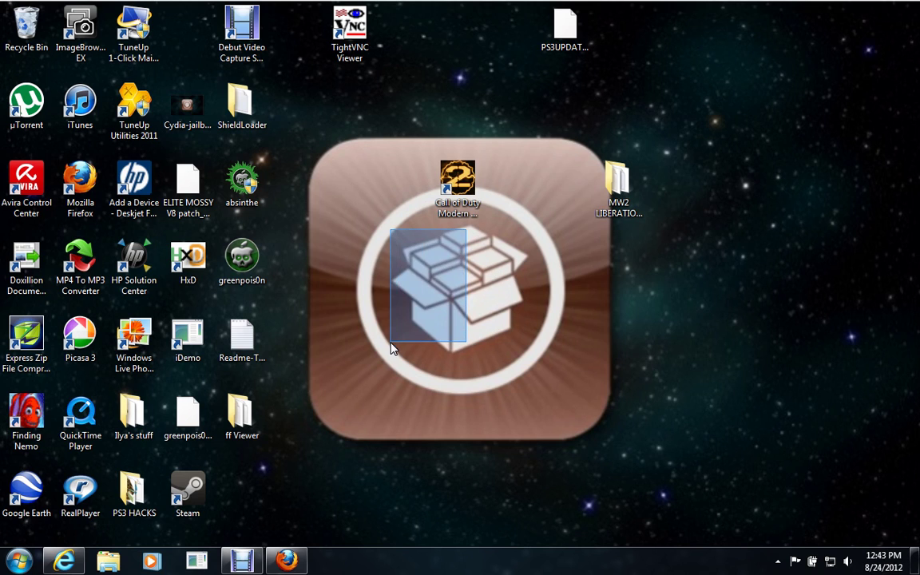
drag(310, 124, 626, 485)
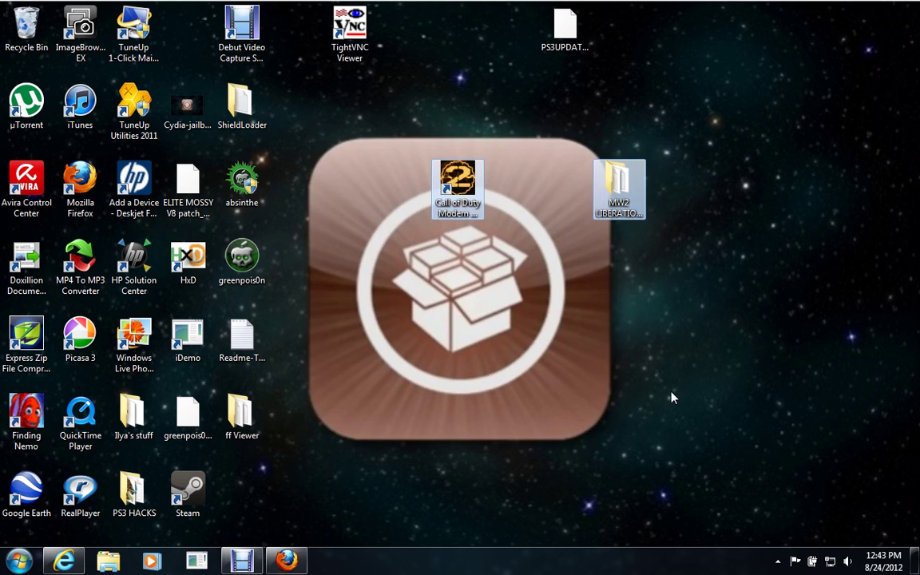
click(670, 396)
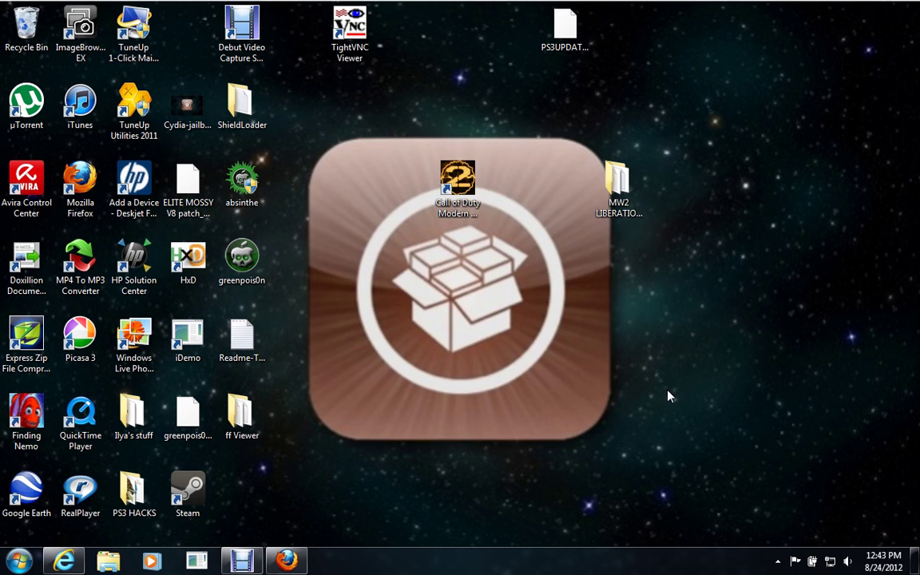
click(286, 561)
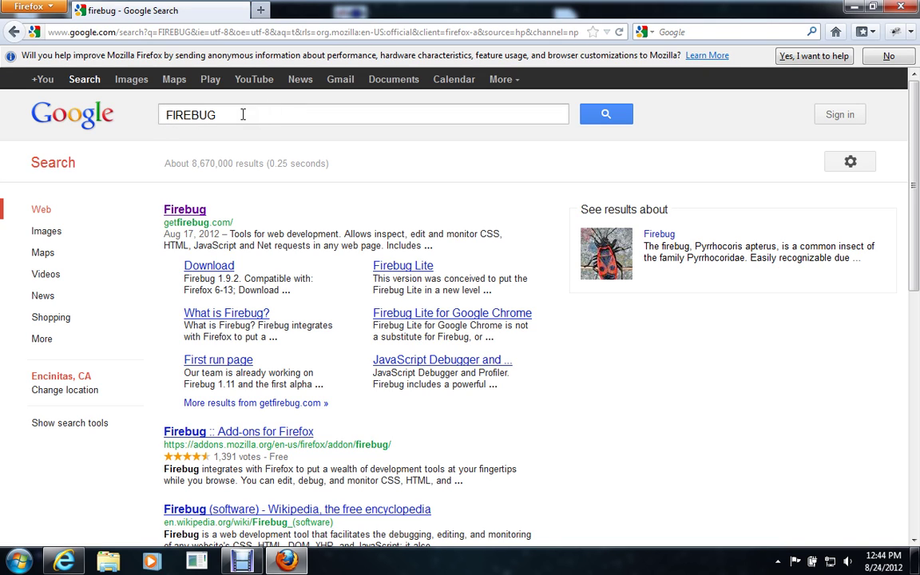
click(205, 208)
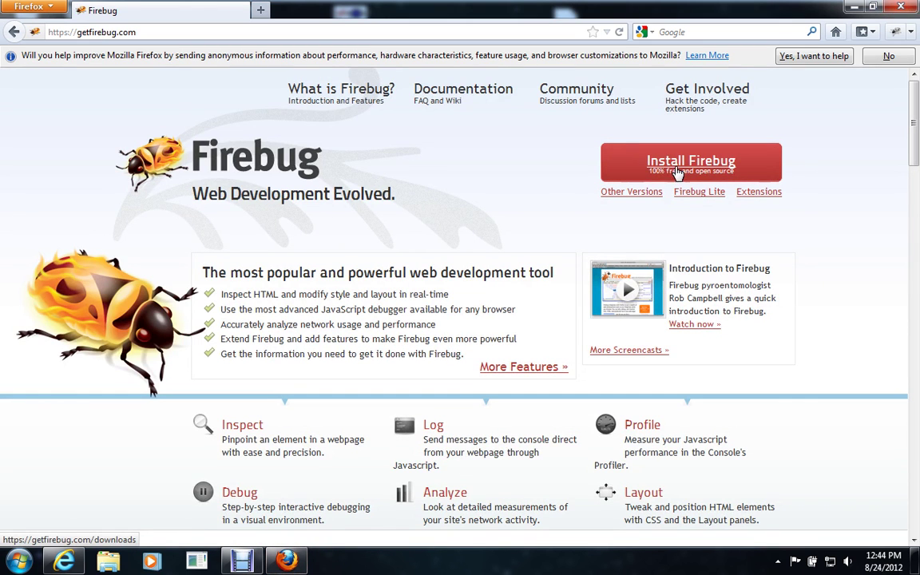
- Go to Firebug's downloads page and follow the recommended Firebug 1.10.2 download to Mozilla Add-ons
click(699, 167)
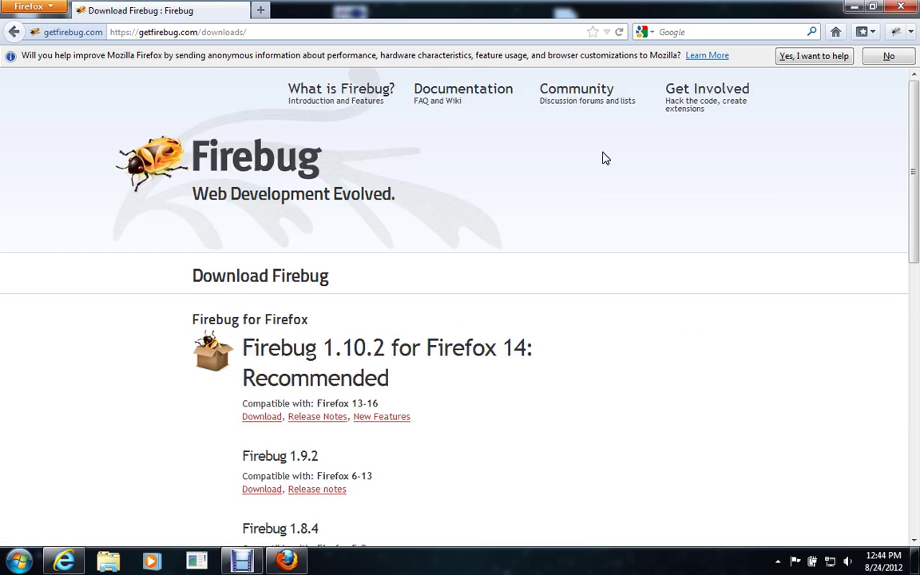
scroll(349, 353, down, 2)
scroll(354, 201, down, 2)
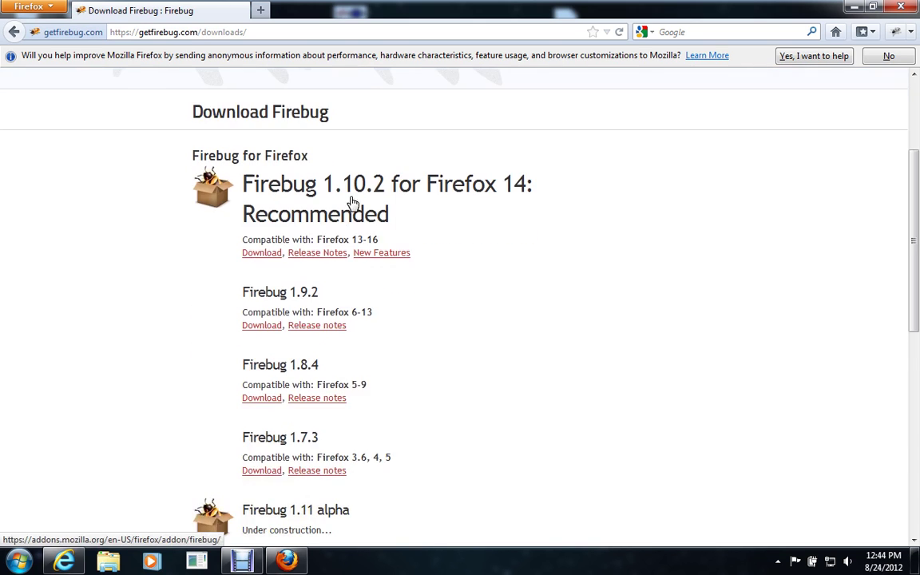
scroll(353, 202, up, 2)
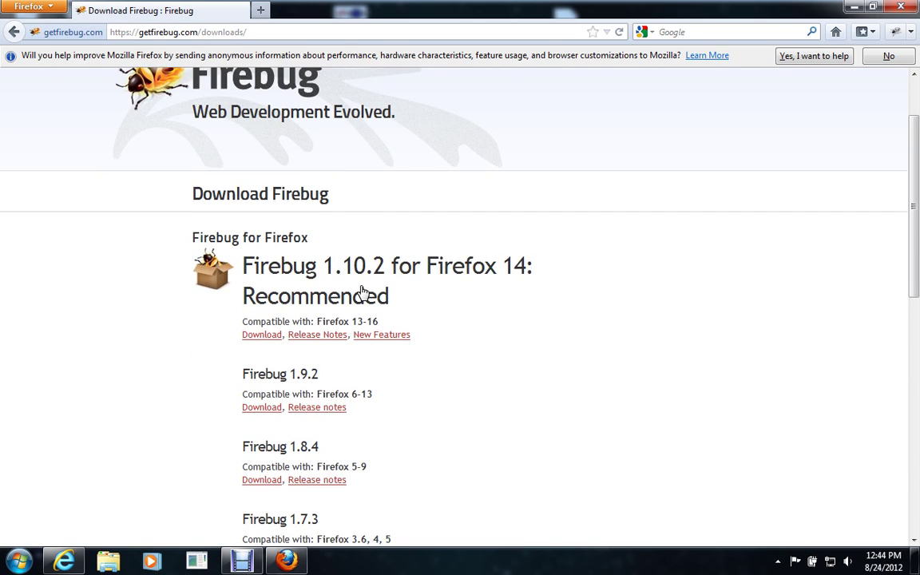
scroll(452, 280, down, 1)
scroll(453, 280, down, 2)
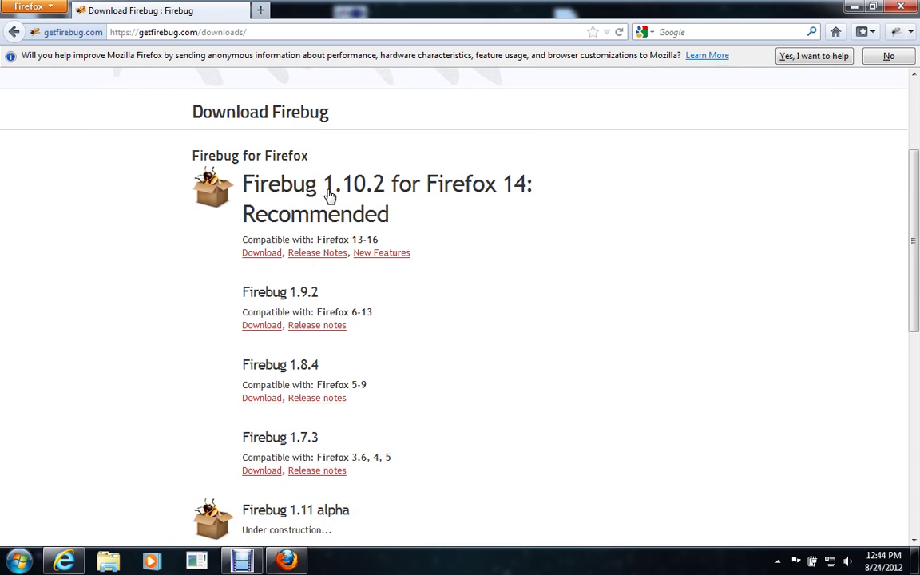
click(267, 254)
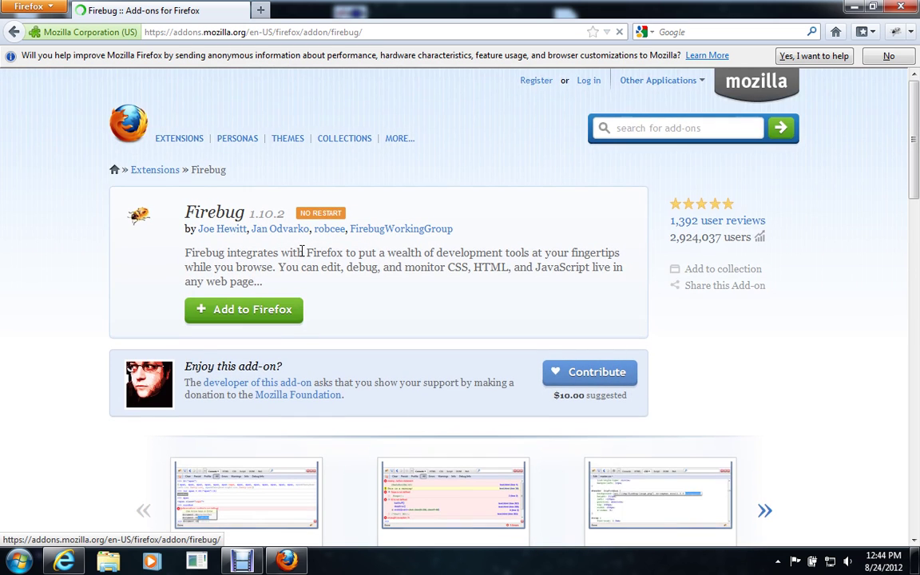
scroll(240, 271, down, 2)
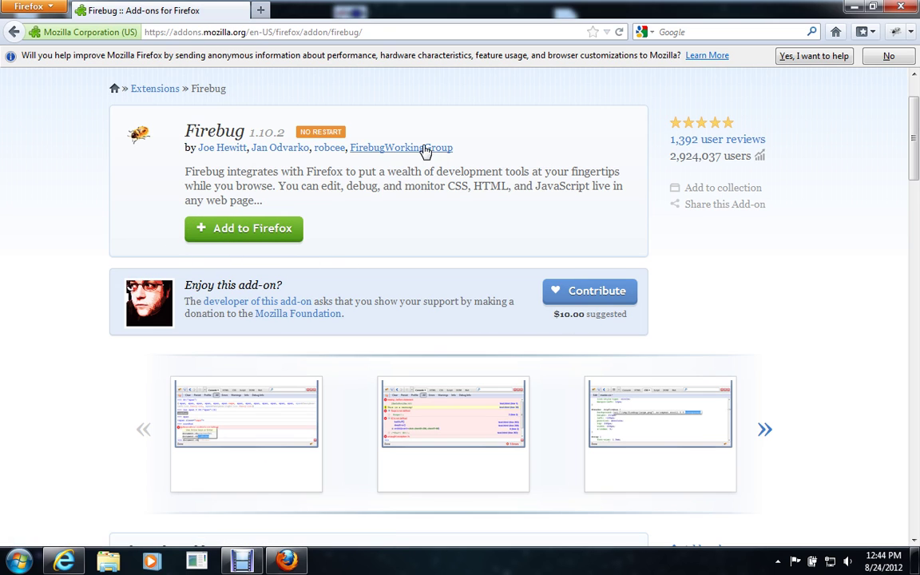
- Search Google for facebook and open the Welcome to Facebook result
click(706, 30)
text(la)
key(BackSpace)
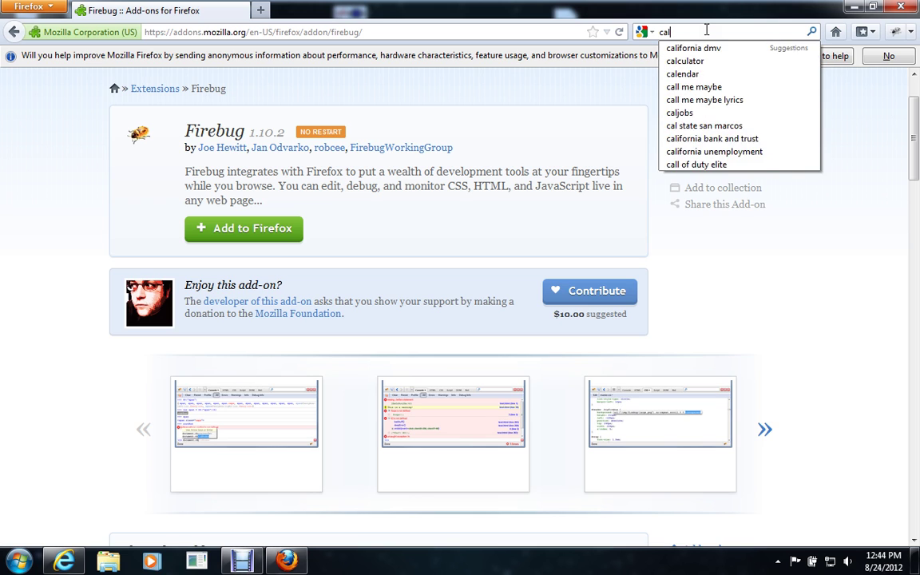
key(BackSpace)
key(BackSpace)
key(BackSpace)
text(ac)
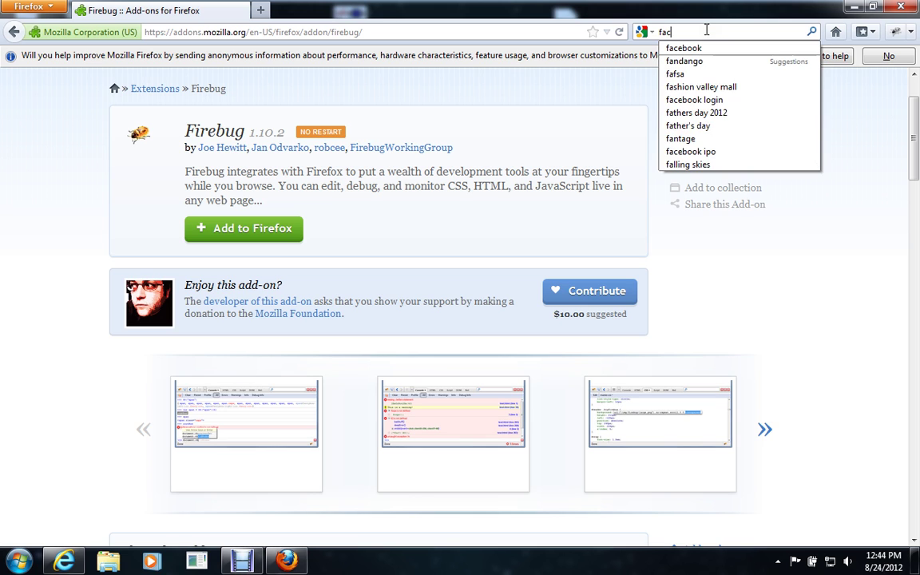
text(ebook)
key(Return)
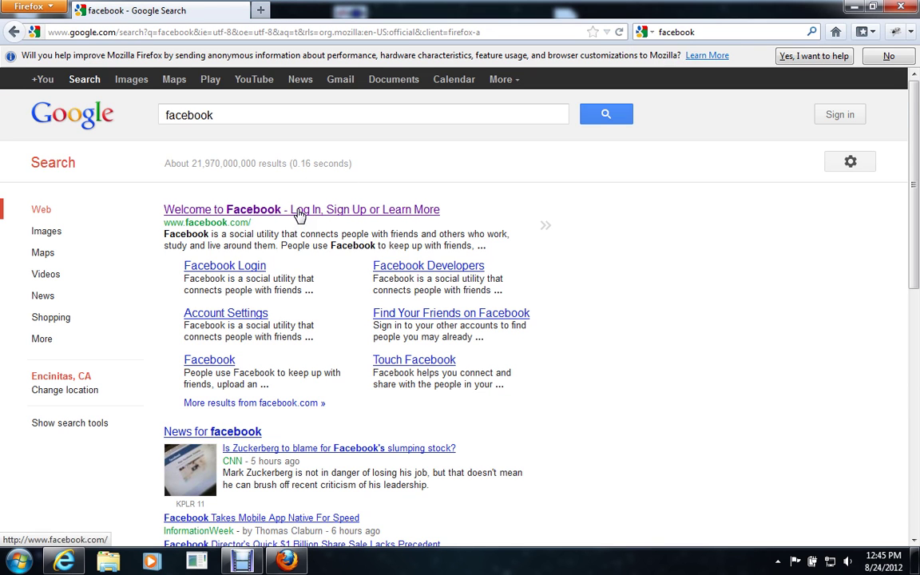
click(298, 211)
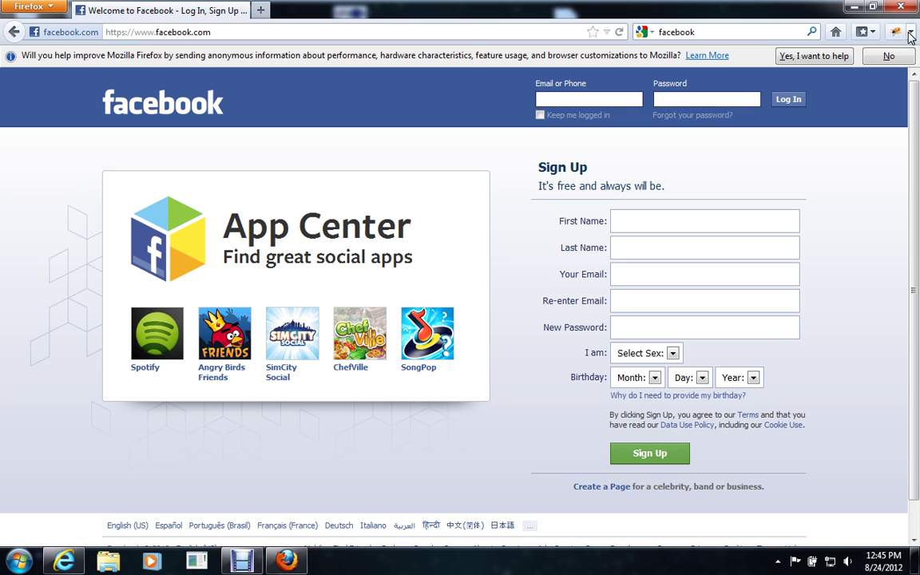
- Open Firebug beneath the Facebook page, showing its HTML panel
click(910, 33)
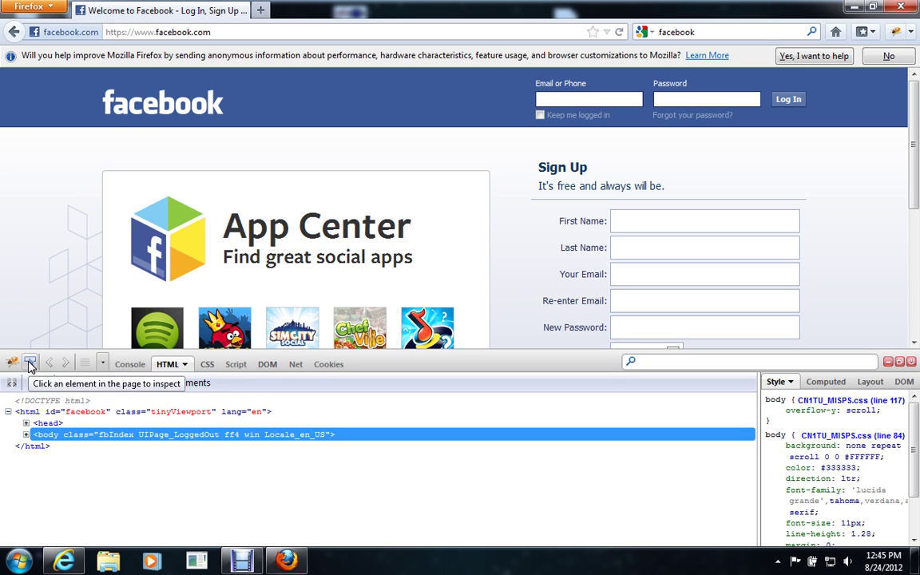
- Inspect the Sign Up heading's mainTitle div and bring up its context menu
click(30, 364)
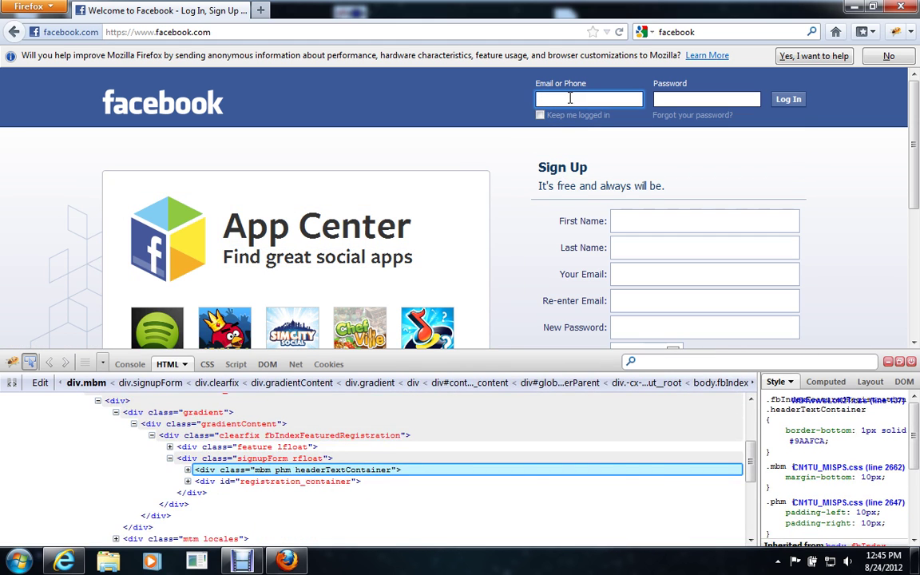
click(563, 101)
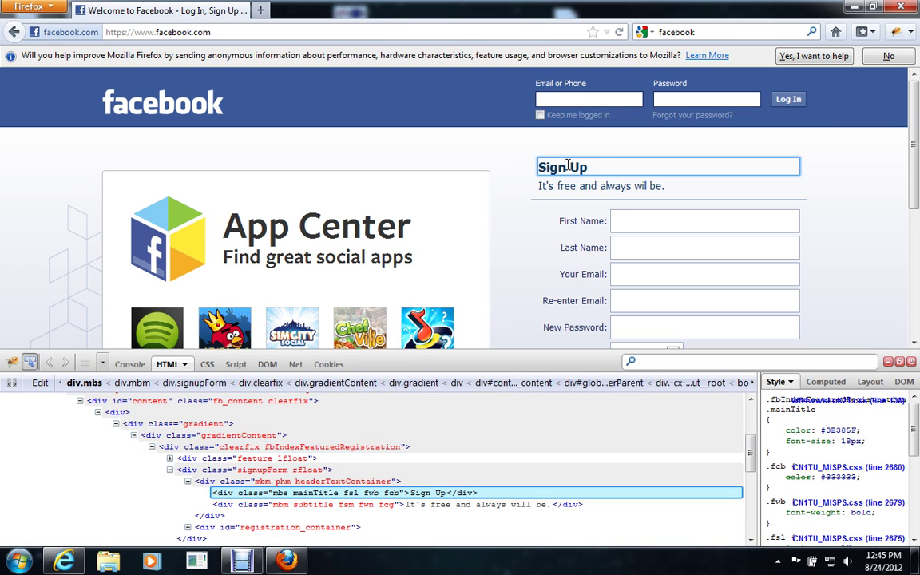
click(568, 164)
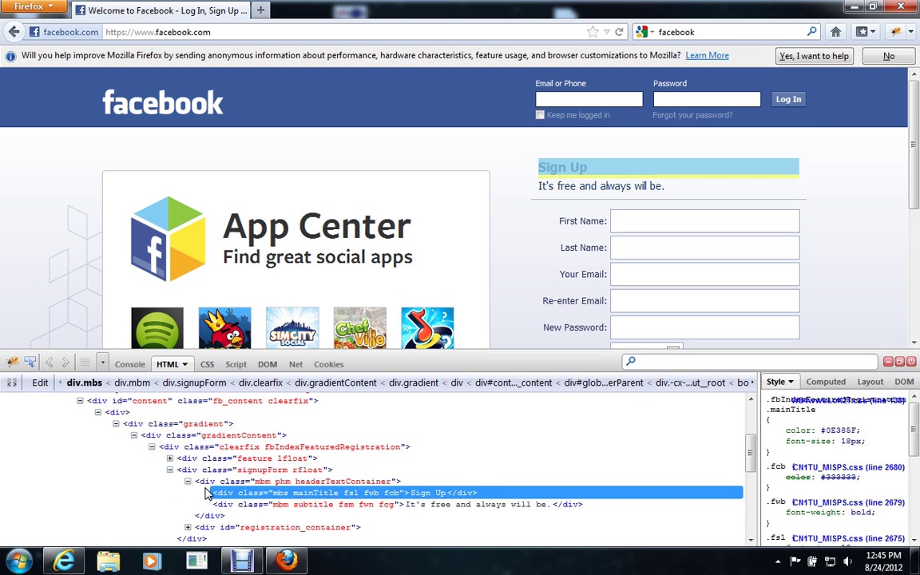
right_click(473, 491)
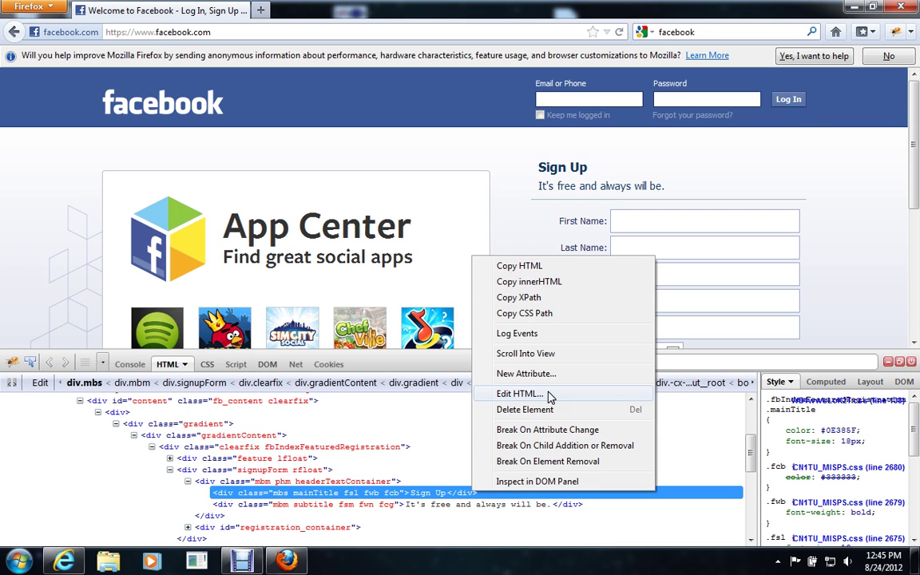
- Edit the mainTitle div's HTML so the Sign Up heading reads 'lol'
click(519, 394)
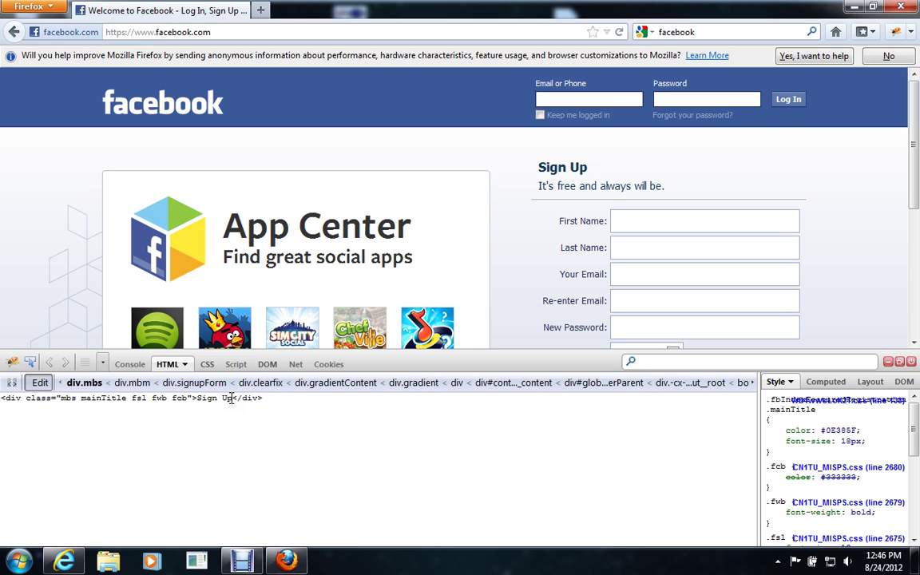
click(230, 398)
key(BackSpace)
key(BackSpace)
key(BackSpace)
key(BackSpace)
key(BackSpace)
key(BackSpace)
key(BackSpace)
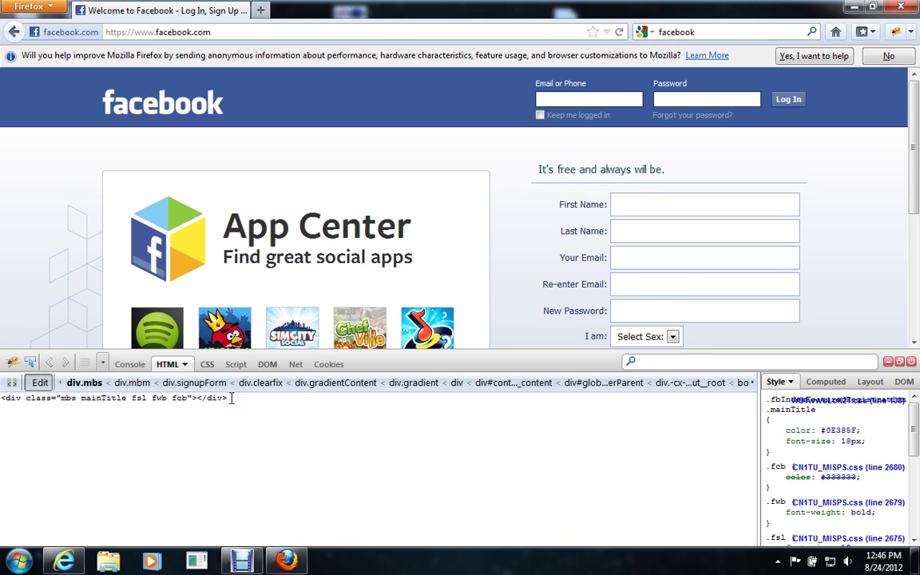
drag(231, 398, 2, 401)
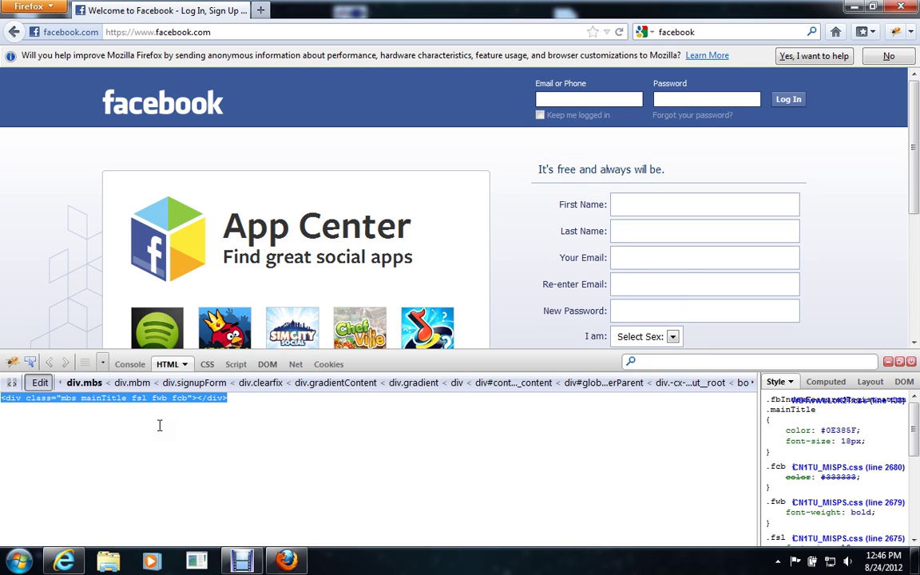
click(238, 419)
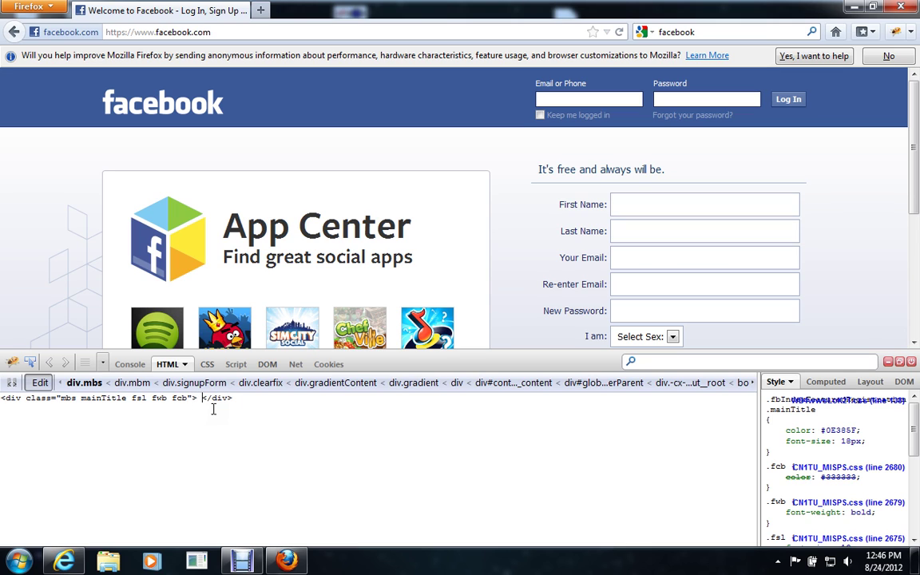
text(lol)
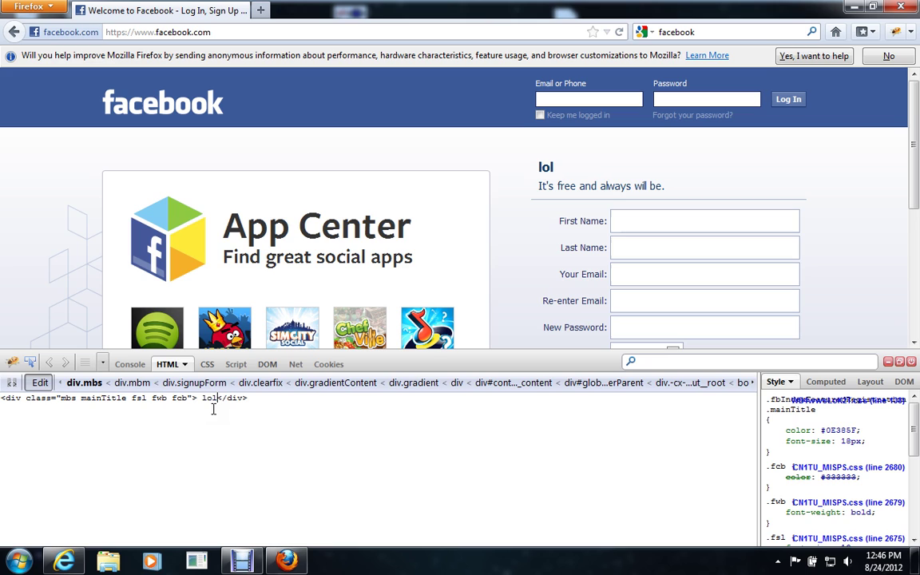
drag(558, 170, 535, 167)
click(537, 167)
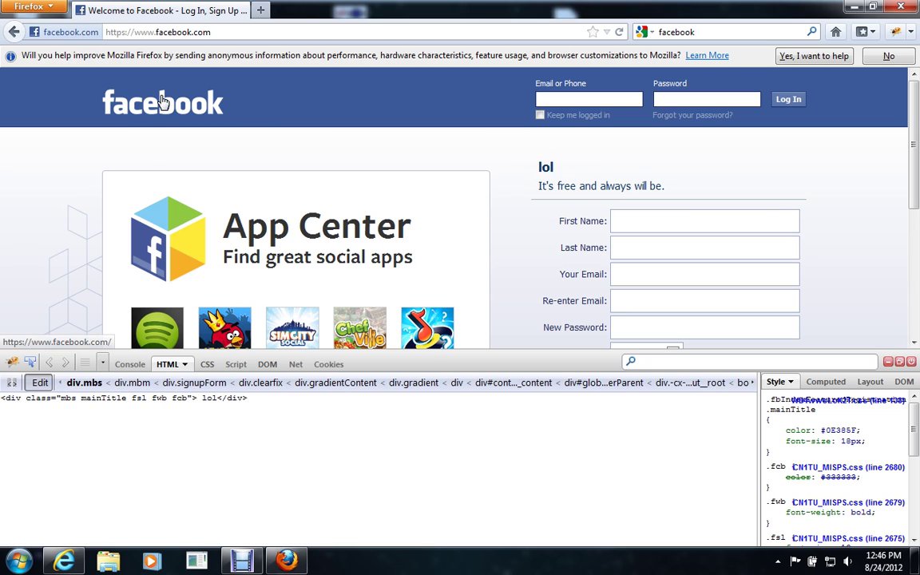
click(29, 362)
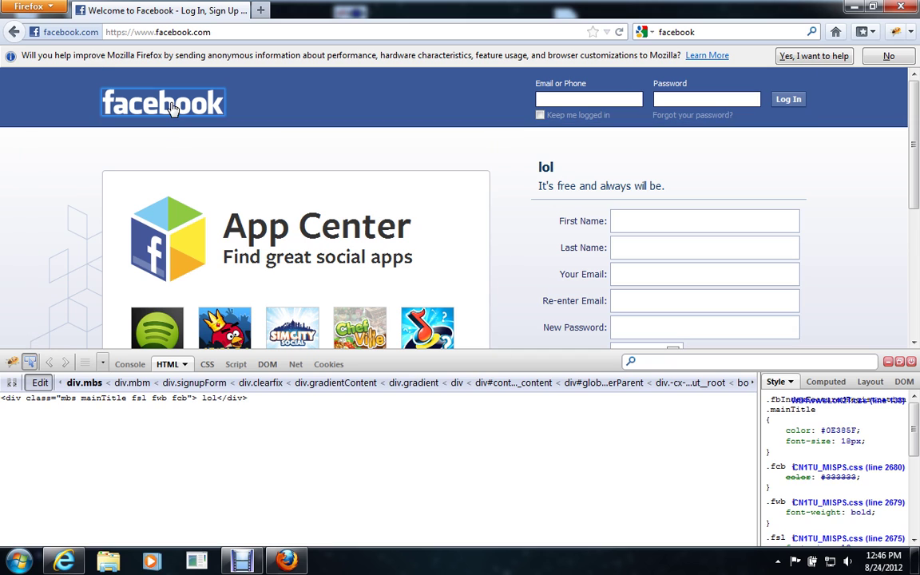
- Edit the fb_logo element's HTML so its hidden text reads 'hhohohoho logo'
click(172, 108)
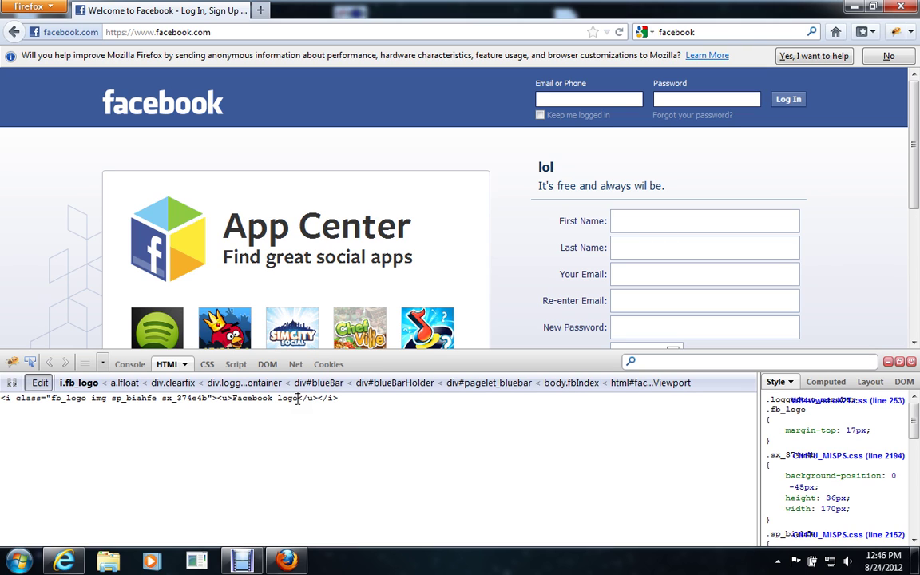
key(BackSpace)
key(BackSpace)
key(BackSpace)
key(BackSpace)
key(BackSpace)
key(BackSpace)
key(BackSpace)
key(BackSpace)
key(BackSpace)
key(BackSpace)
key(BackSpace)
key(BackSpace)
text(hhohohoho lo)
text(go)
click(30, 362)
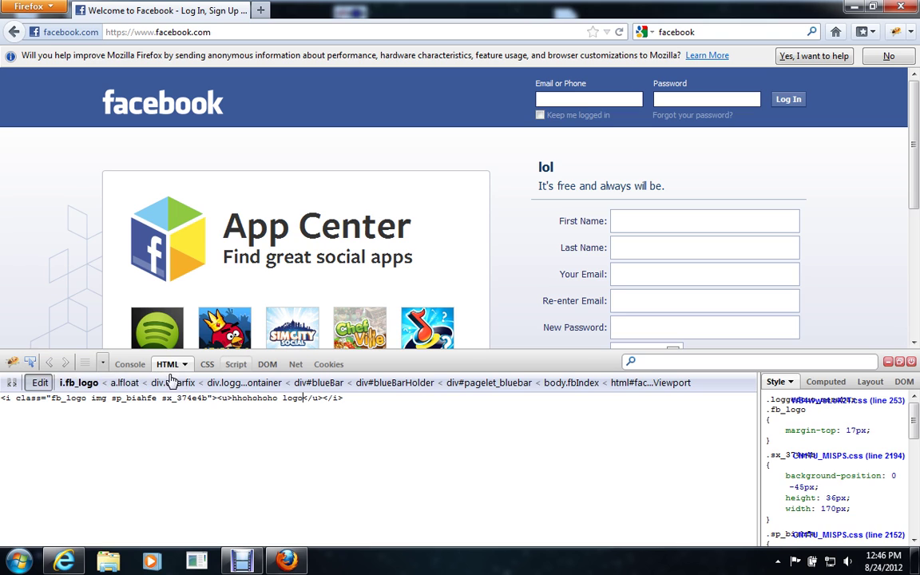
- Edit the subtitle's HTML so it reads 'It's free and alwyufkjvfkykfykf.'
click(31, 365)
click(576, 186)
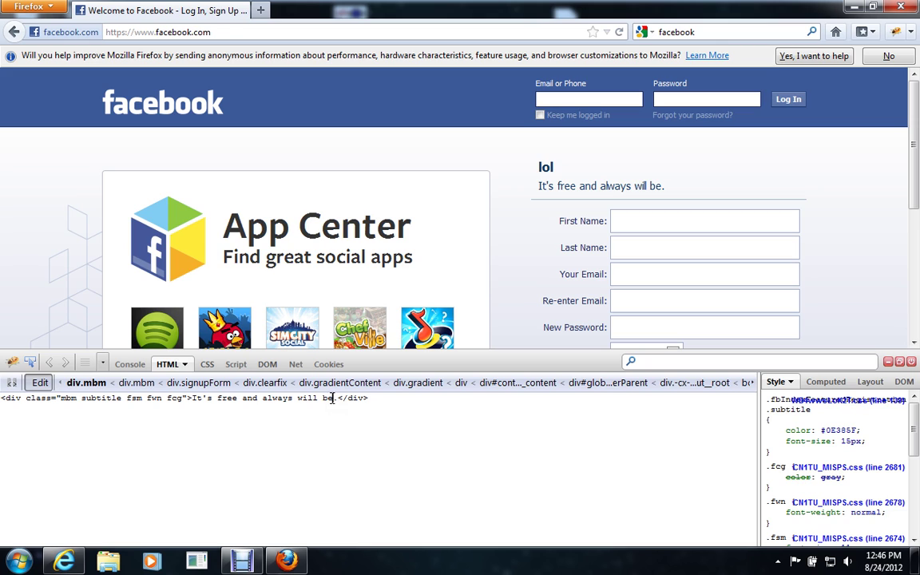
key(BackSpace)
key(BackSpace)
key(BackSpace)
key(BackSpace)
key(BackSpace)
key(BackSpace)
key(BackSpace)
key(BackSpace)
key(BackSpace)
key(BackSpace)
text(yufkjvfkykfykf)
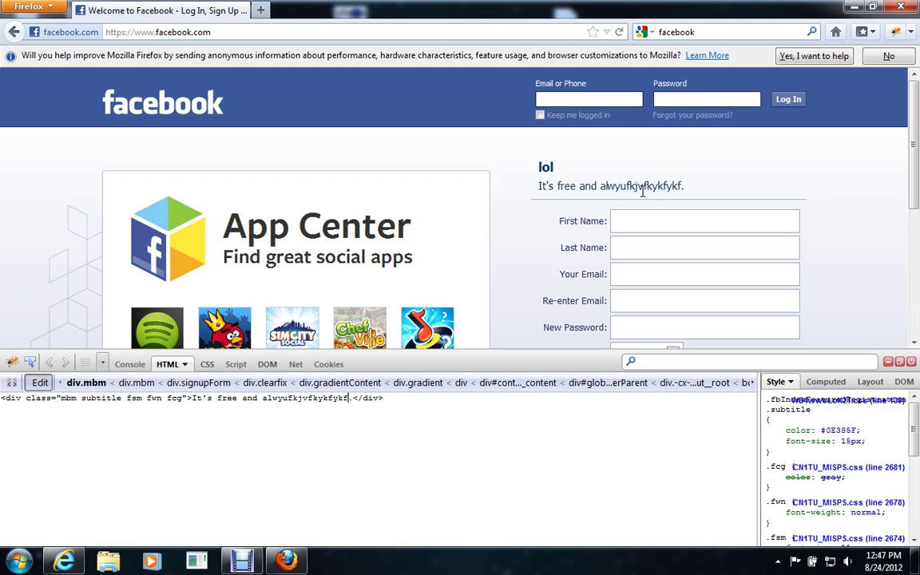
scroll(623, 207, down, 2)
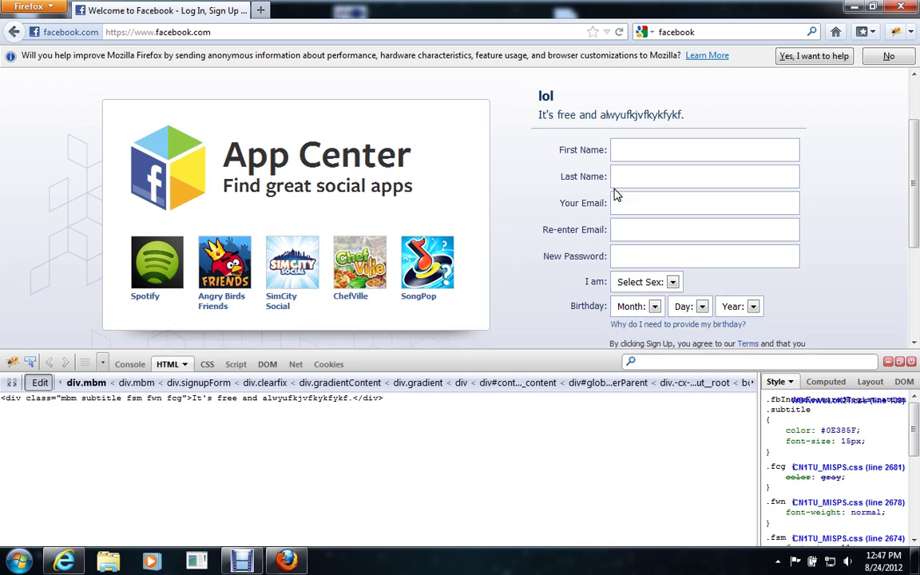
- Inspect the First Name label and edit its text to 'A:'
click(30, 363)
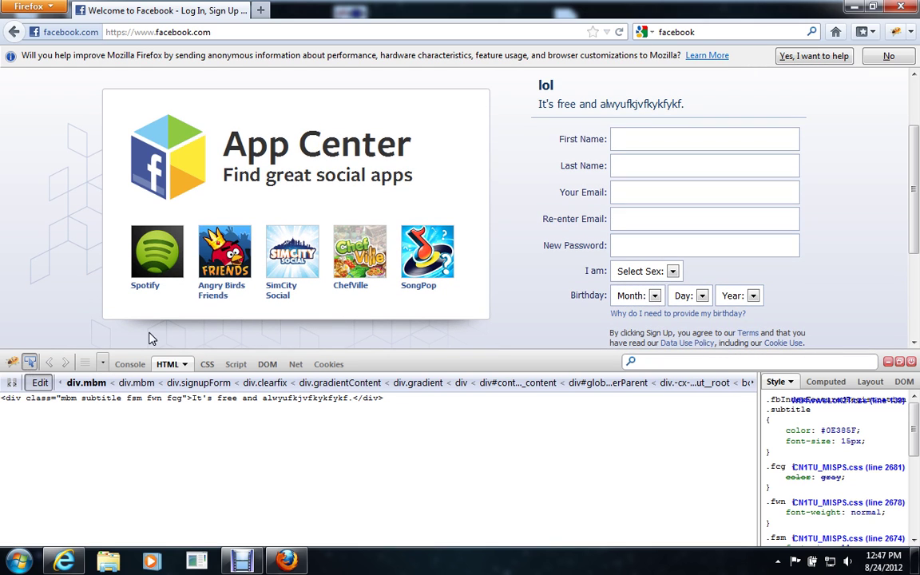
click(588, 144)
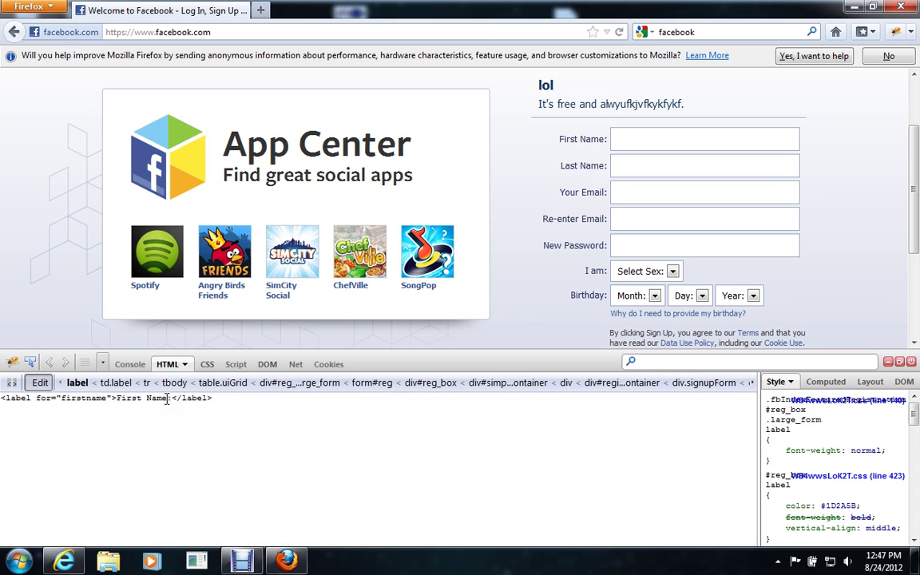
key(BackSpace)
key(BackSpace)
key(BackSpace)
key(BackSpace)
key(BackSpace)
key(BackSpace)
key(BackSpace)
key(BackSpace)
key(BackSpace)
key(BackSpace)
text(A)
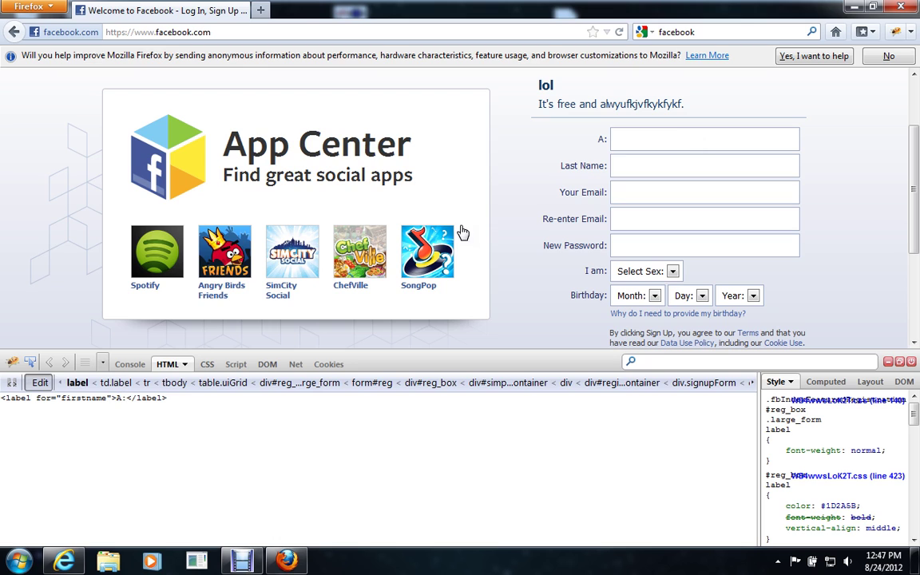
click(30, 362)
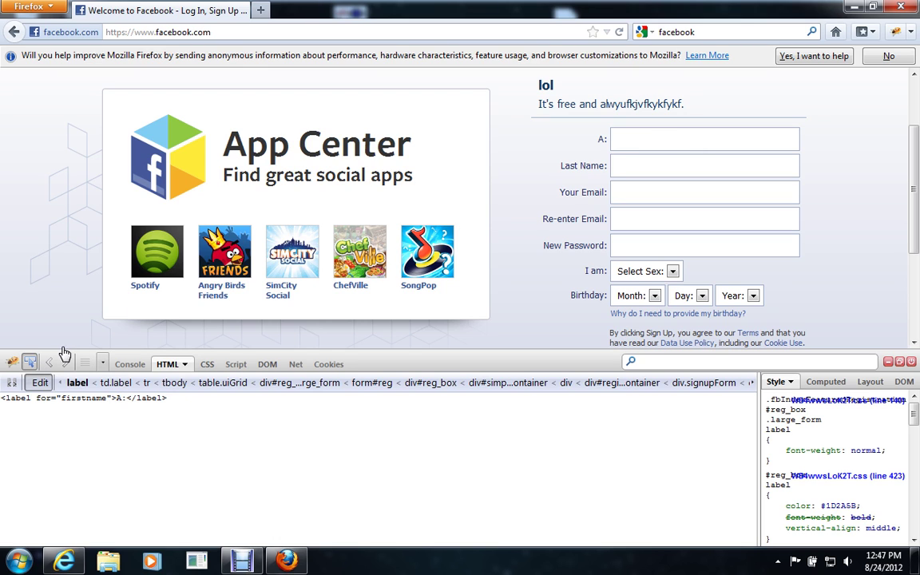
- Change the first-name input's name attribute to 'firstnihjkhlke' and minimize Firefox
click(668, 134)
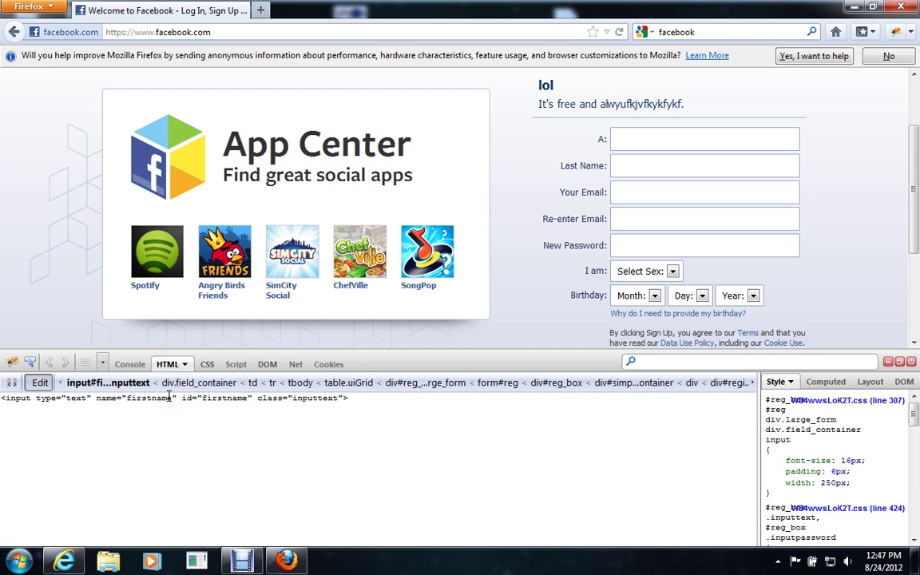
key(BackSpace)
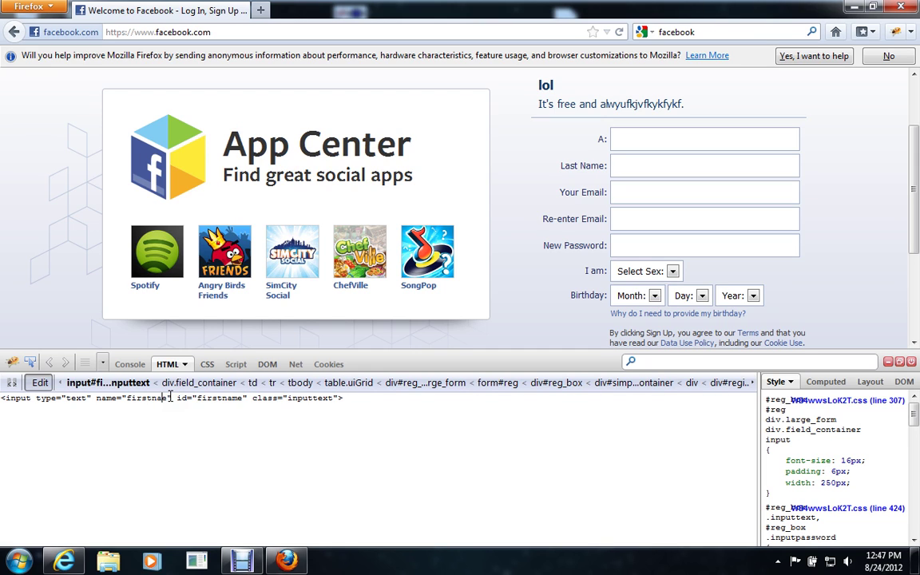
text(h)
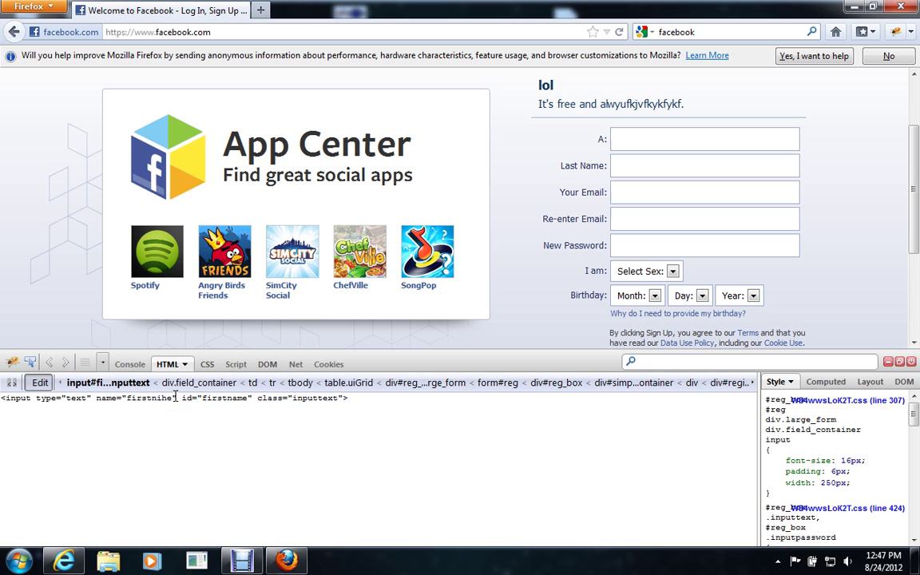
text(jhlk)
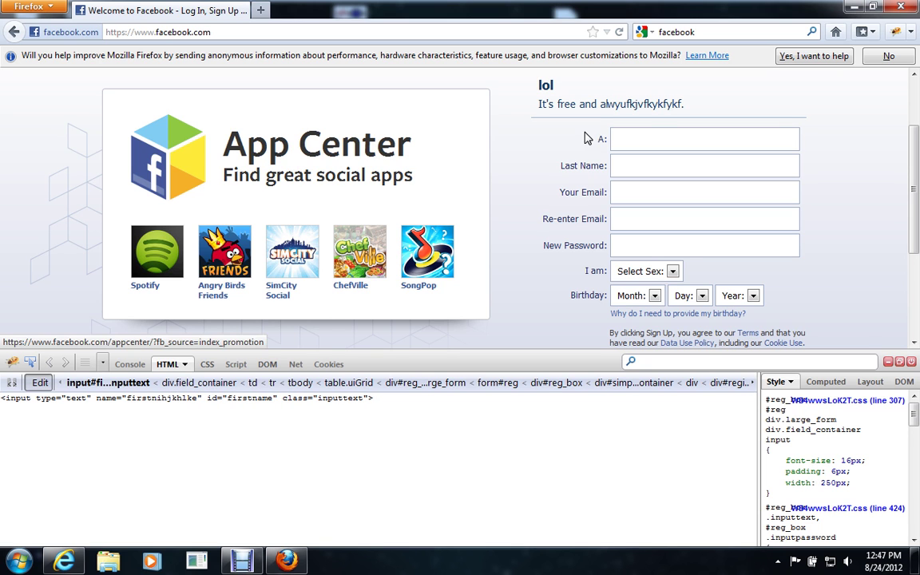
click(853, 8)
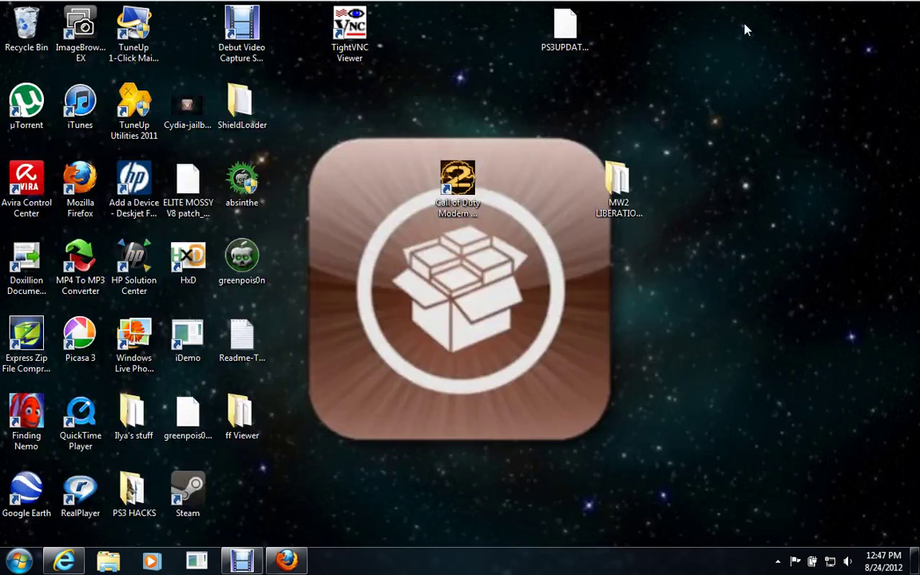
- Restore Firefox from the taskbar to show the edited Facebook sign-up page again
click(287, 560)
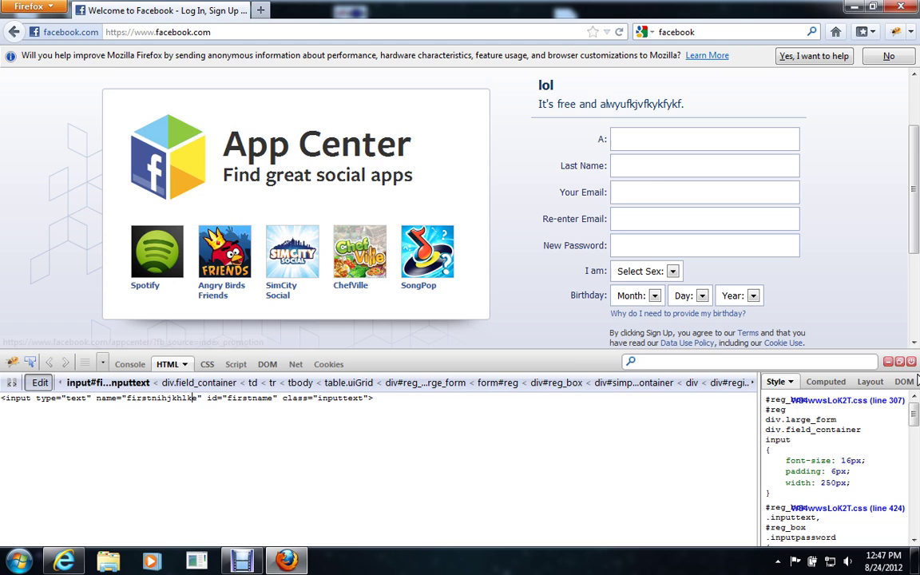
- Close Firebug and reload Facebook to restore the original text, then switch from Firefox to Debut Professional
click(888, 363)
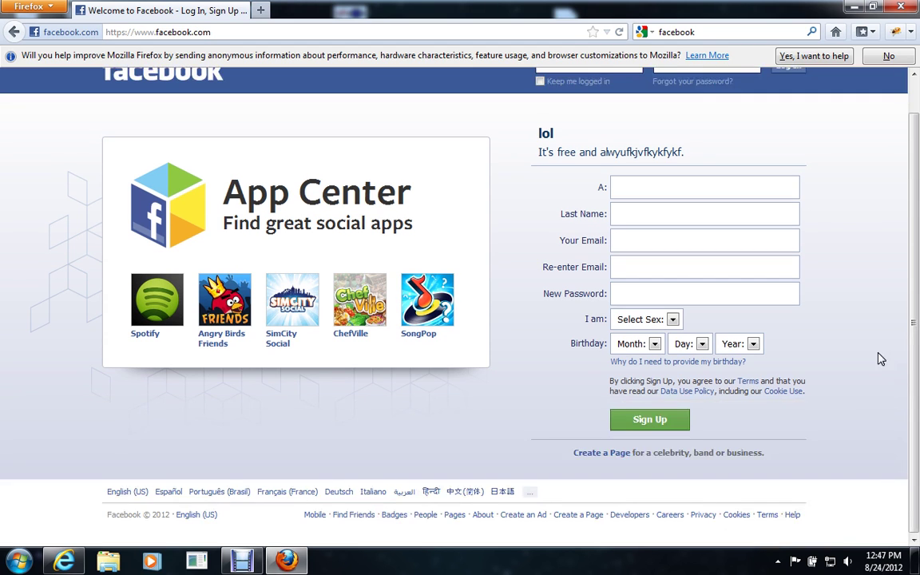
scroll(540, 167, up, 1)
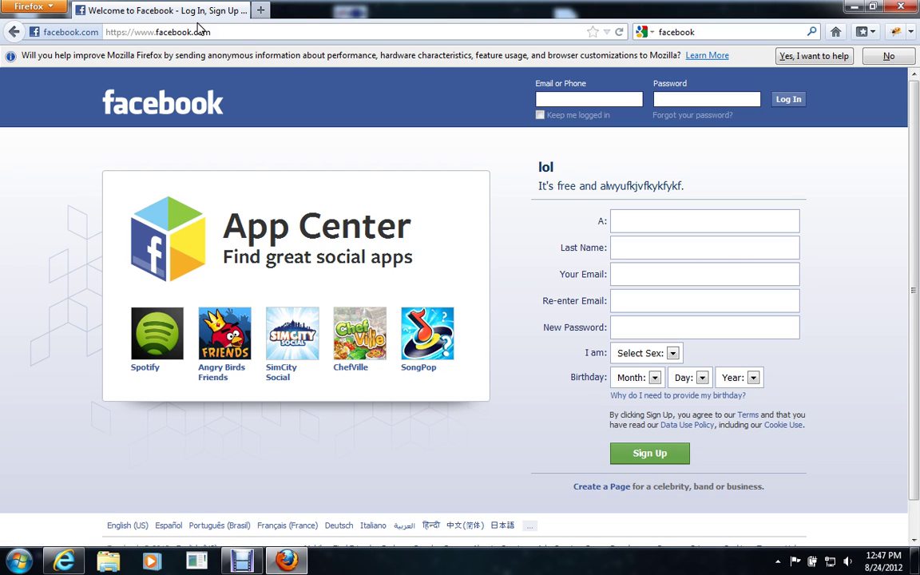
click(621, 32)
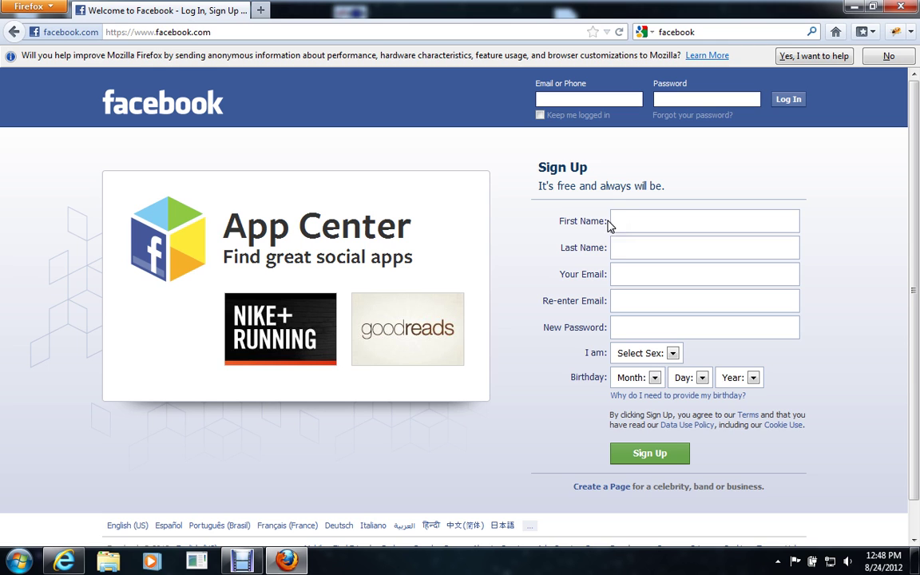
click(852, 7)
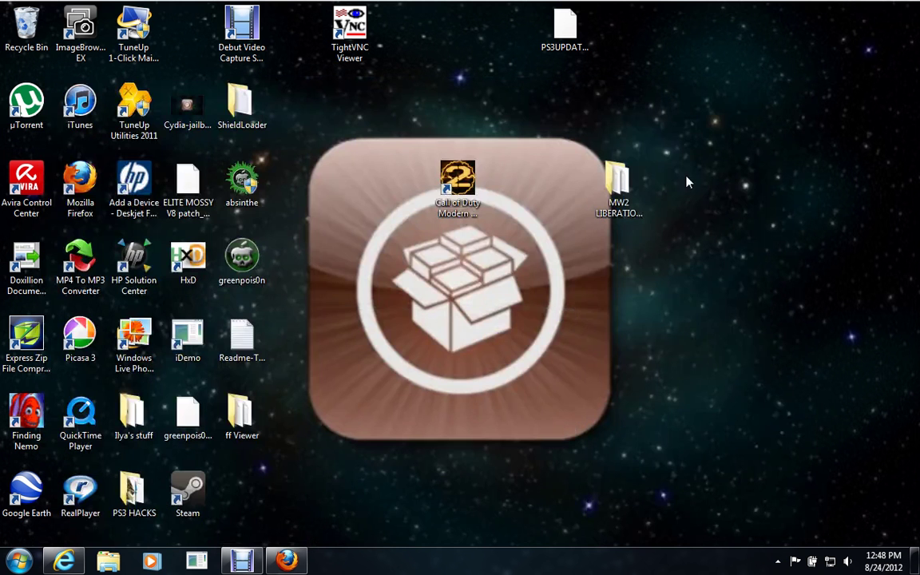
click(242, 560)
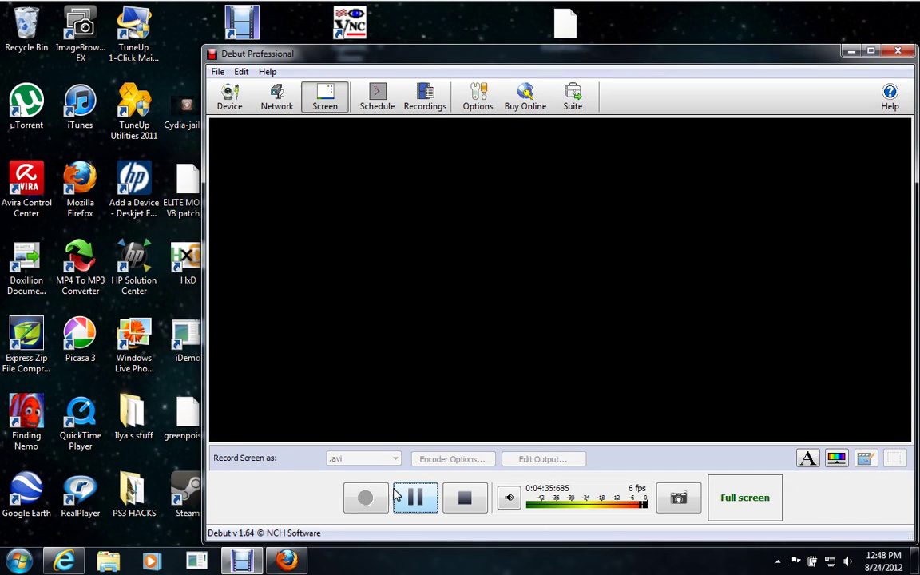